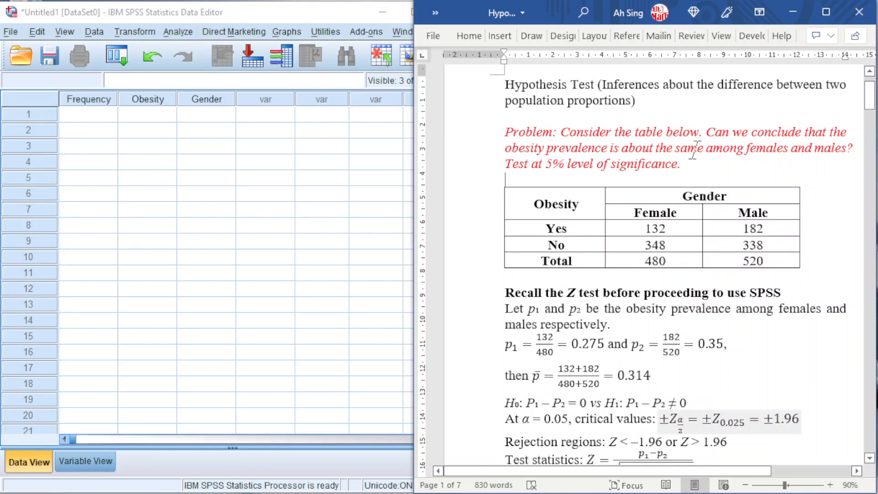
Read through the obesity prevalence problem and its worked Z test solution in the Word document
drag(676, 149, 700, 155)
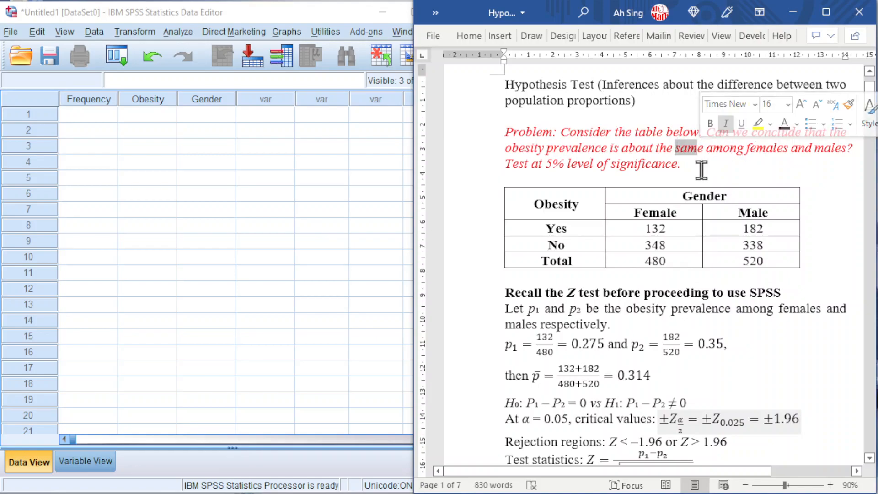
scroll(732, 326, down, 3)
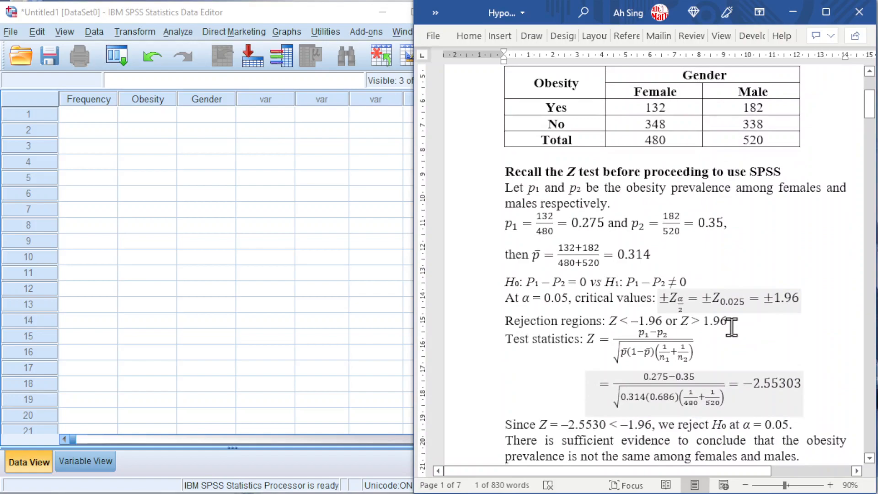
scroll(732, 326, down, 1)
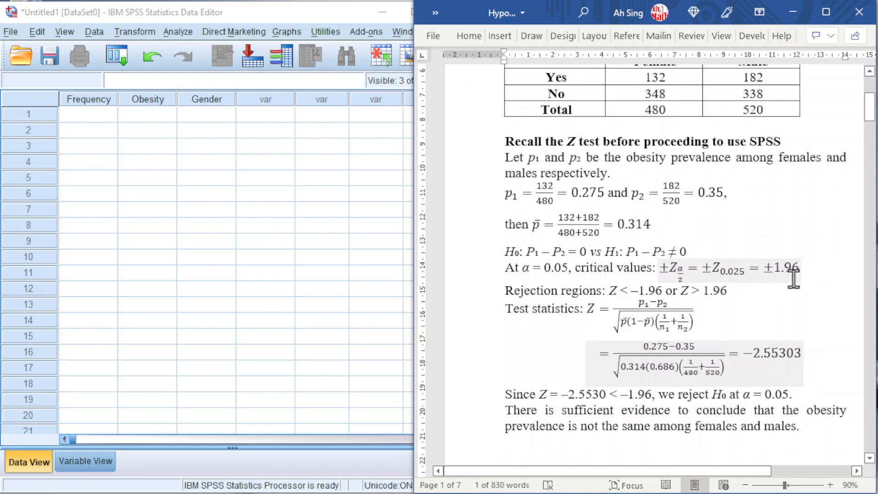
Switch to the SPSS Data Editor and enter 1 as the first case's Frequency value
click(172, 302)
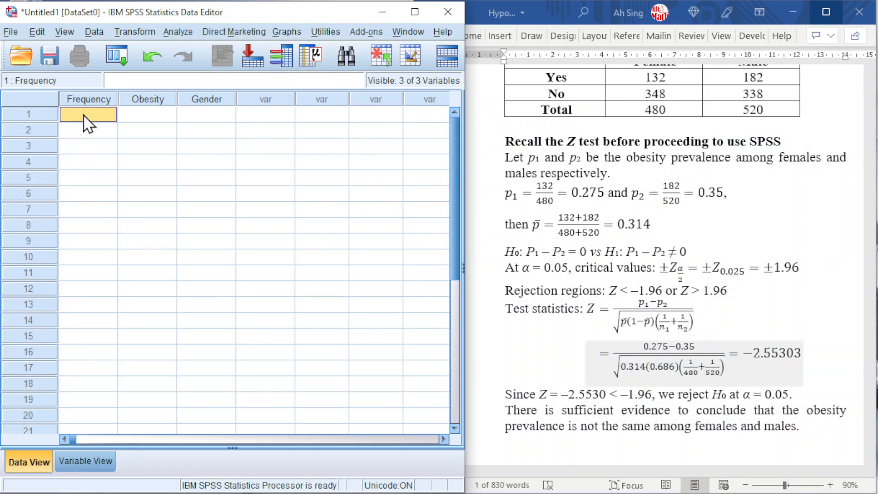
text(1)
key(Return)
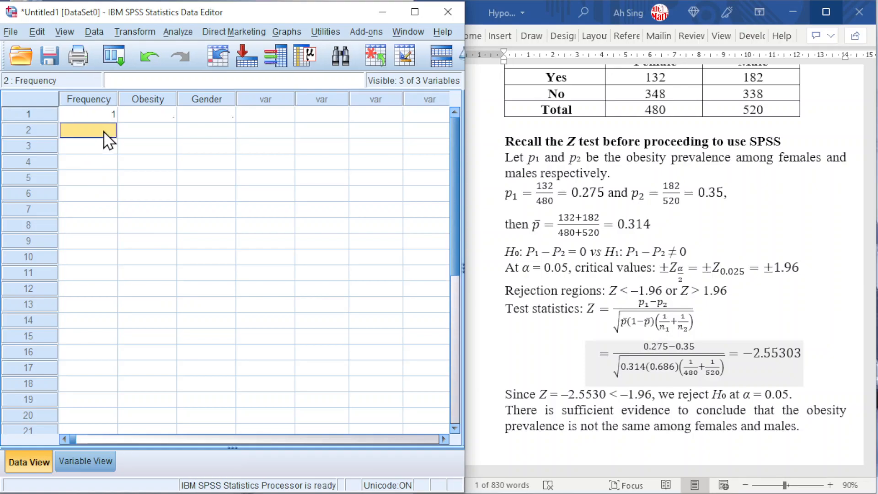
Start a Compute Variable operation with Z as the target variable
click(150, 33)
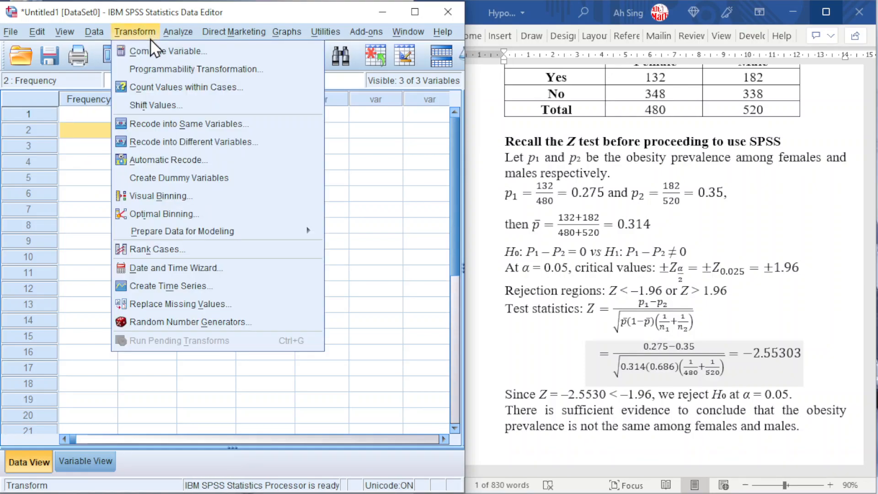
click(148, 51)
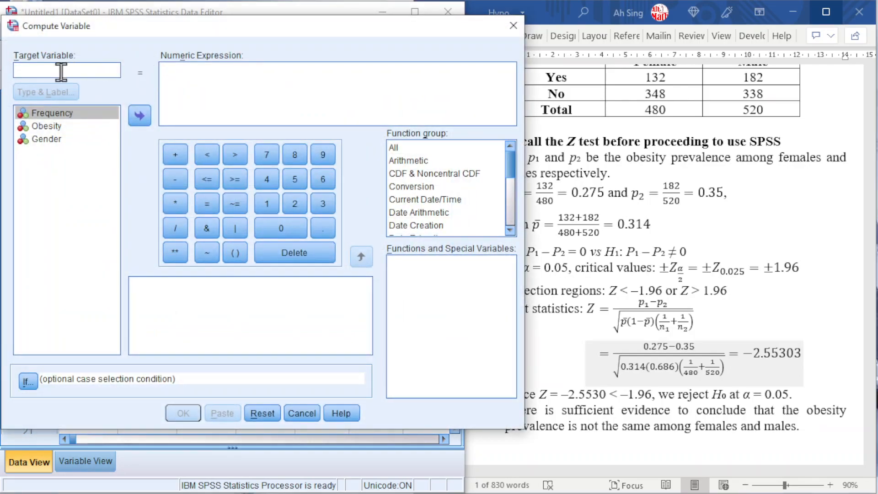
text(Z)
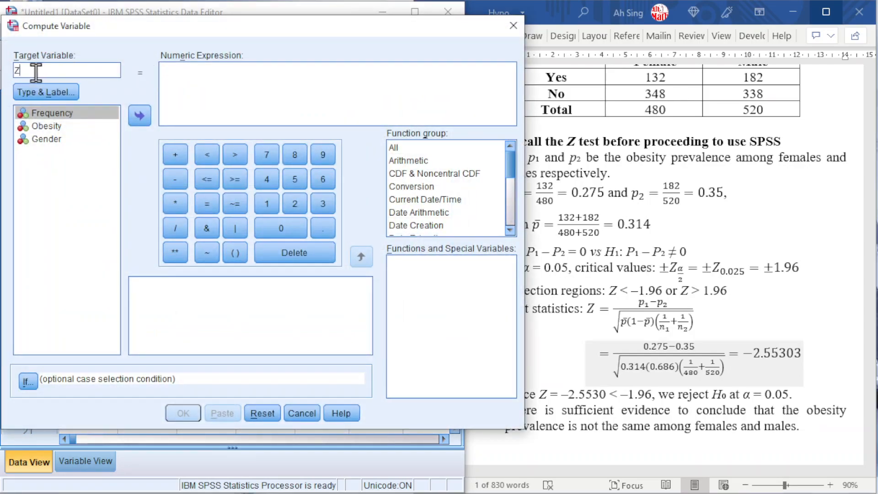
click(196, 79)
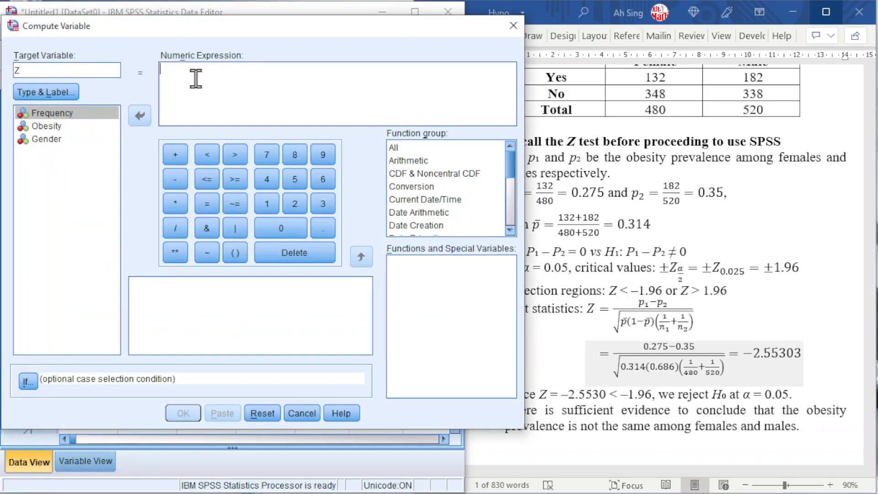
Insert the Idf.Normal function from the Inverse DF group into the numeric expression for Z
click(510, 230)
click(510, 230)
click(510, 230)
click(510, 230)
click(424, 200)
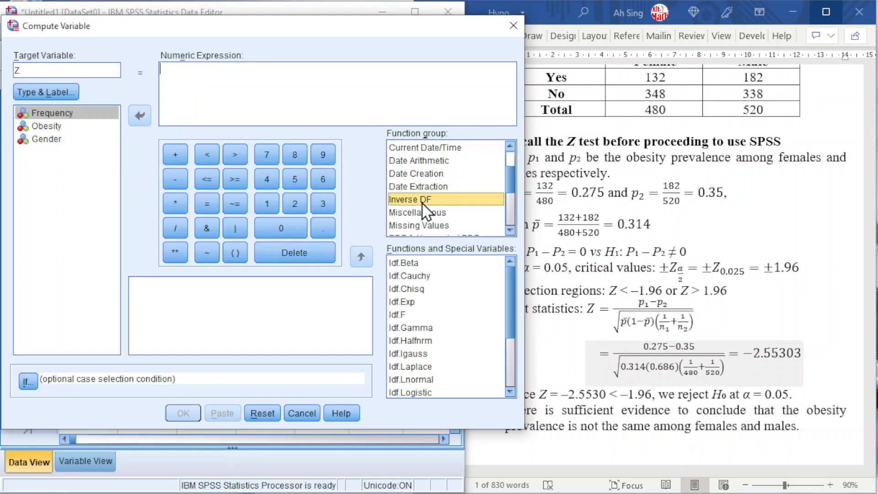
click(510, 391)
click(510, 392)
click(510, 392)
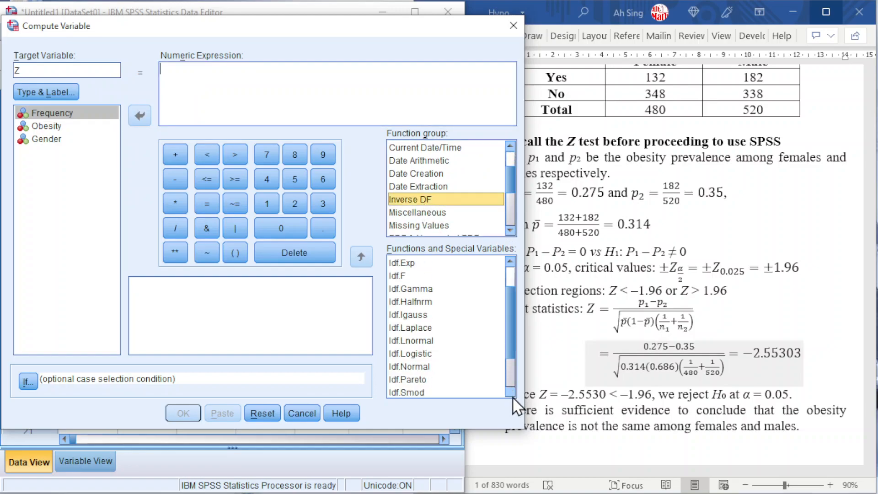
click(416, 366)
click(361, 256)
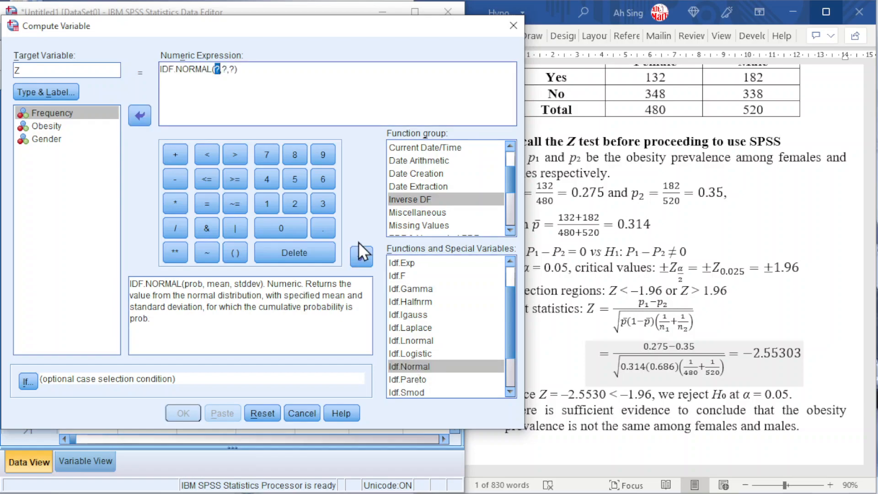
Complete the expression as IDF.NORMAL(0.025,0,1) and compute Z
text(0.025)
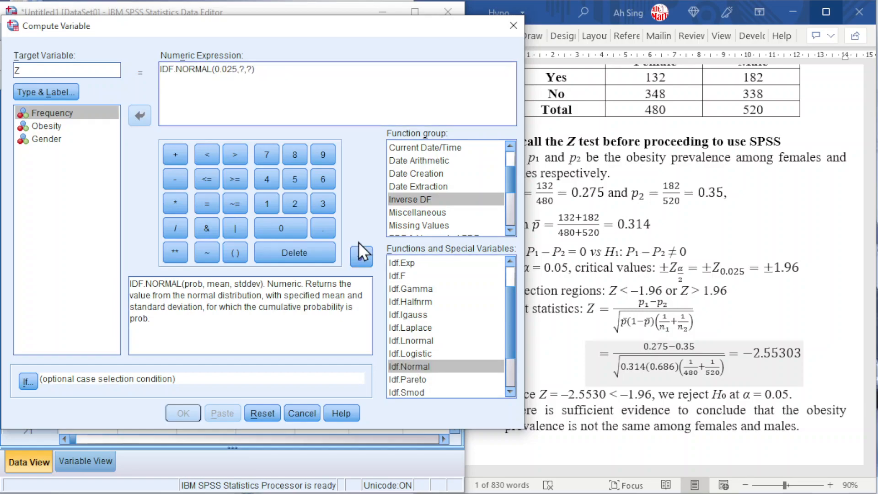
double_click(242, 69)
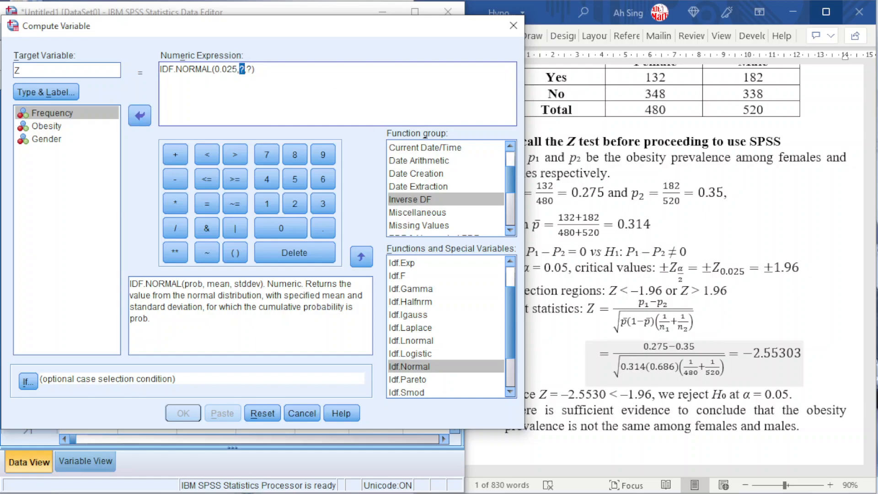
text(0)
key(Delete)
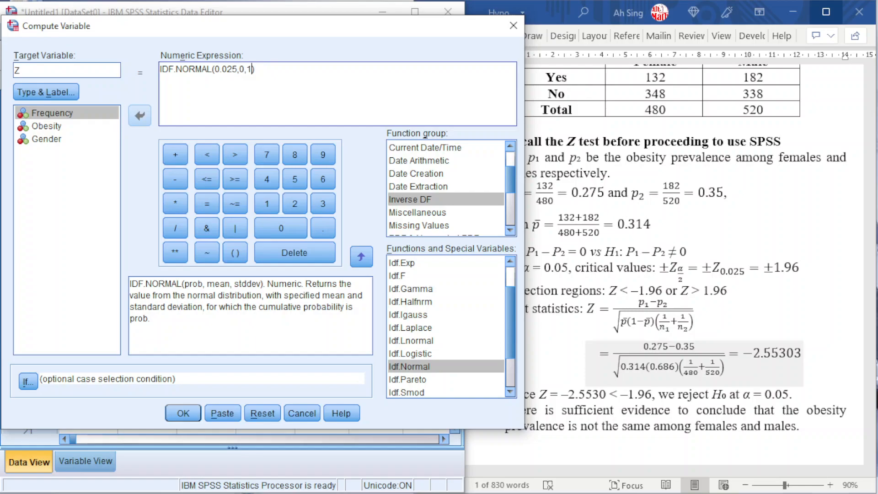
click(183, 412)
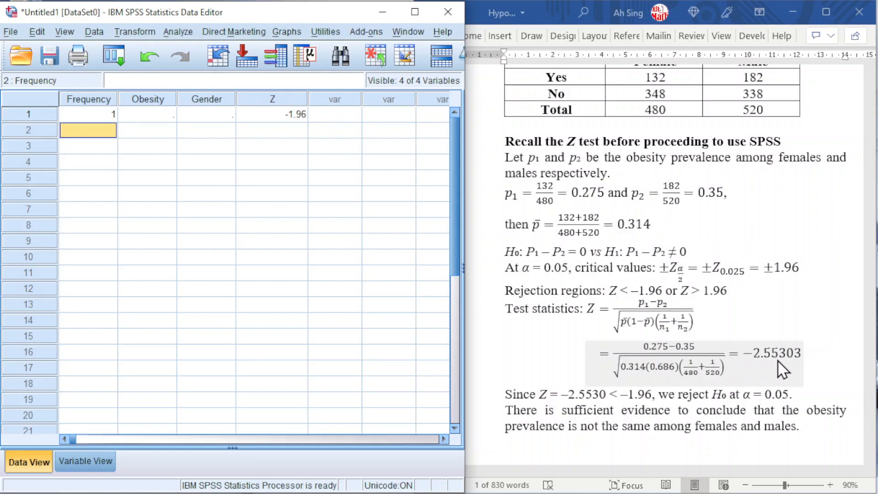
Review the Z test conclusion and the chi-square test section with its hypotheses, critical value and table in the Word document
click(799, 367)
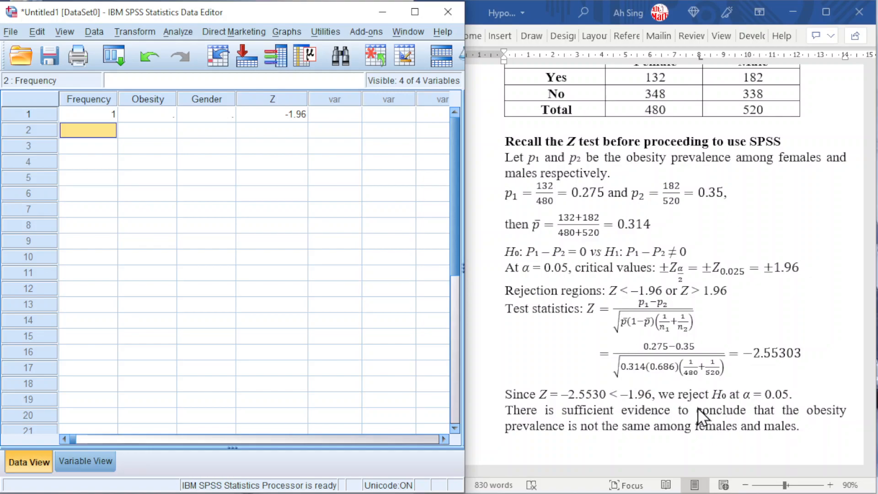
click(773, 407)
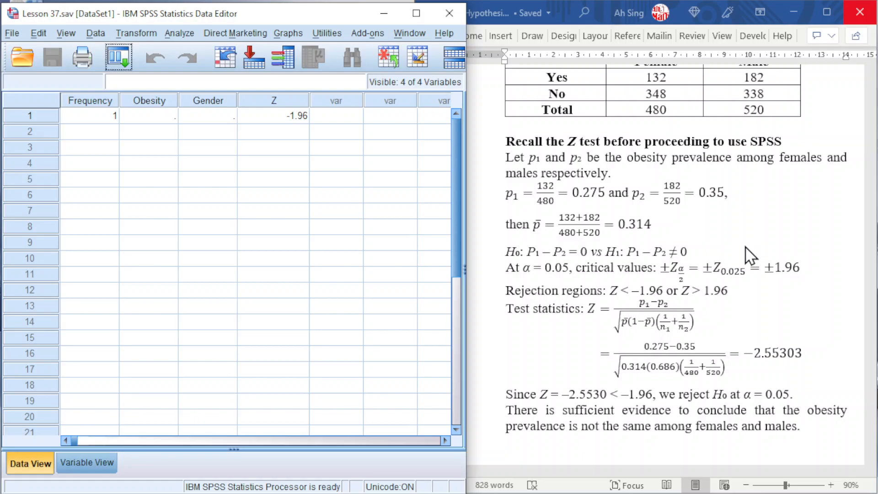
scroll(745, 248, down, 10)
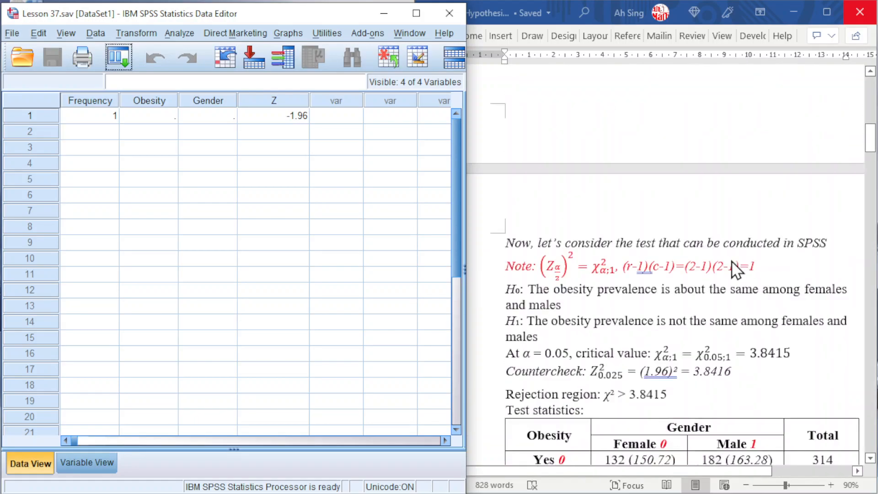
scroll(734, 273, down, 2)
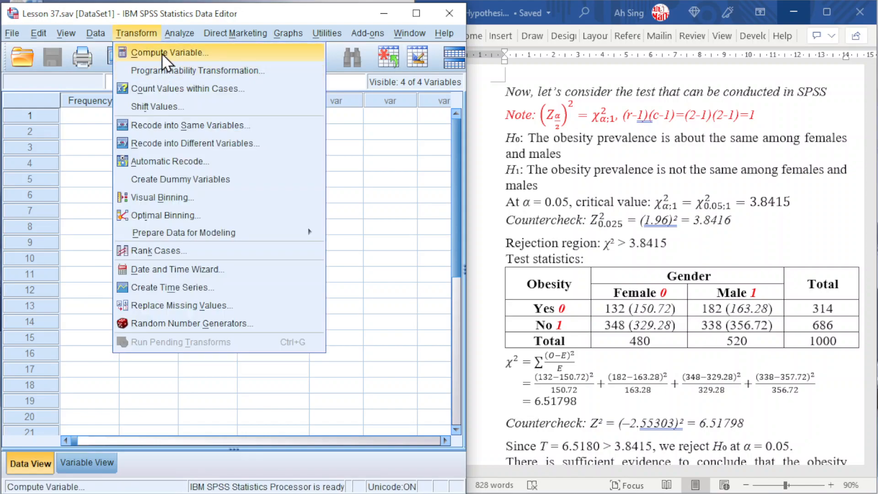
Set up a computed variable X using the Idf.Chisq function from the Inverse DF group
click(157, 56)
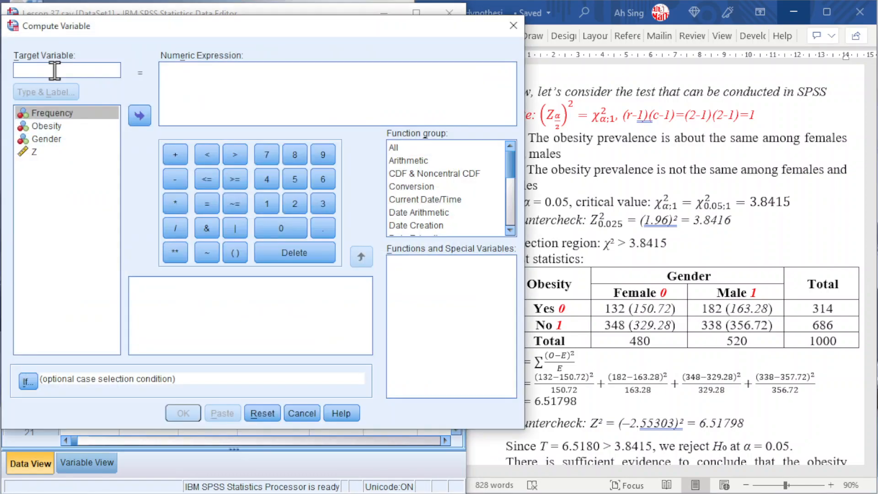
text(X)
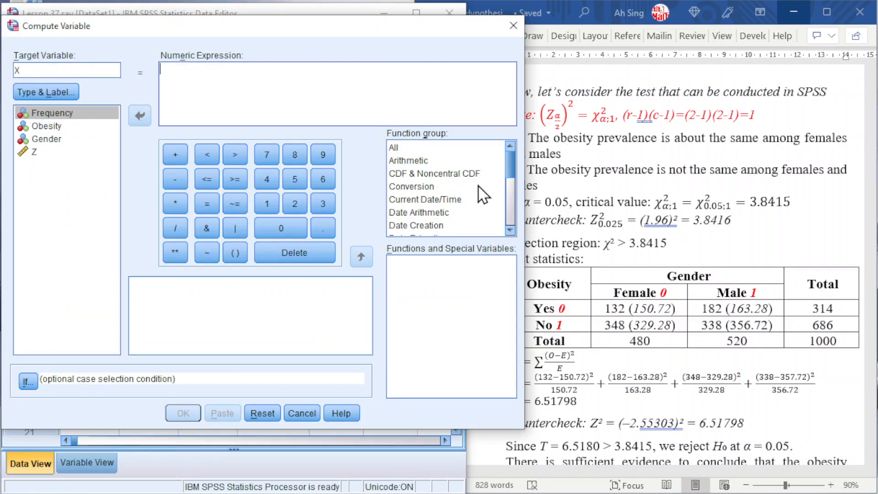
scroll(484, 202, down, 2)
click(417, 173)
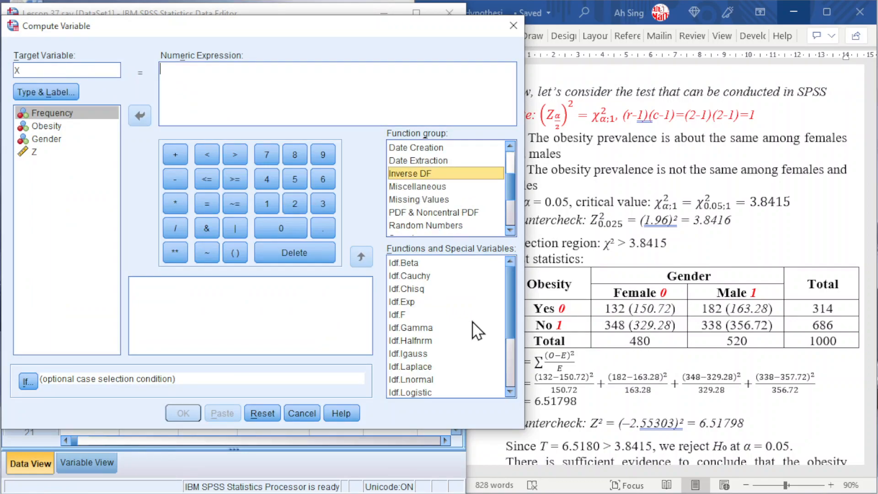
click(424, 289)
click(361, 257)
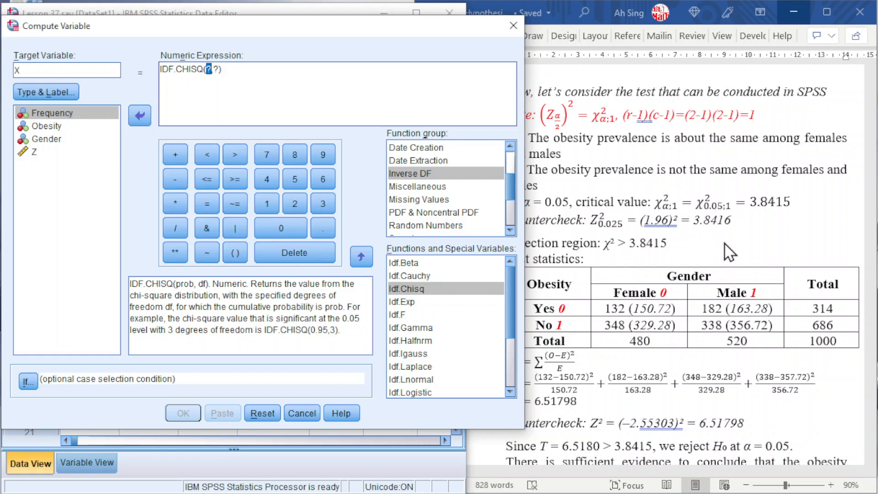
Complete the expression with probability 0.95 and 1 degree of freedom, compute X, and minimize the output window
text(0.95,)
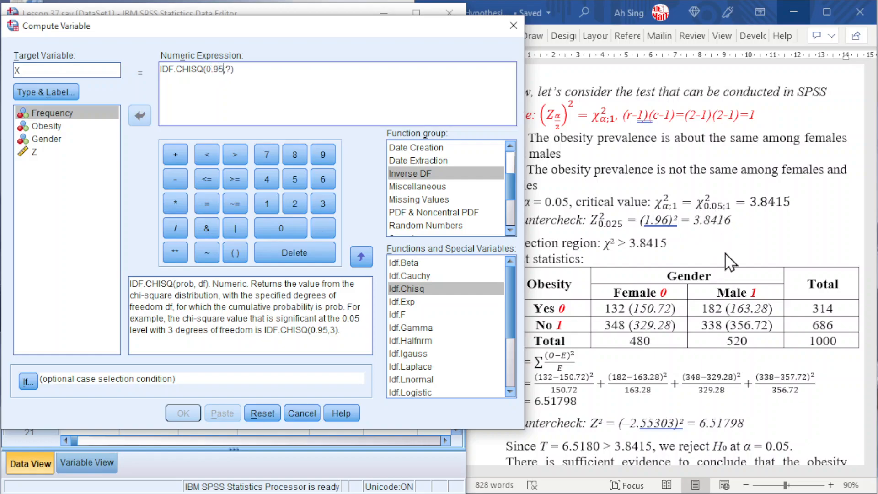
text(1)
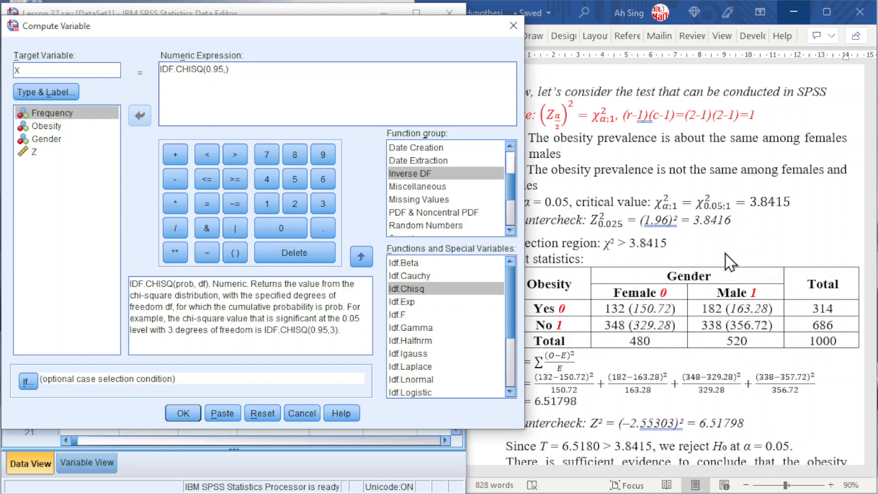
click(195, 414)
click(383, 13)
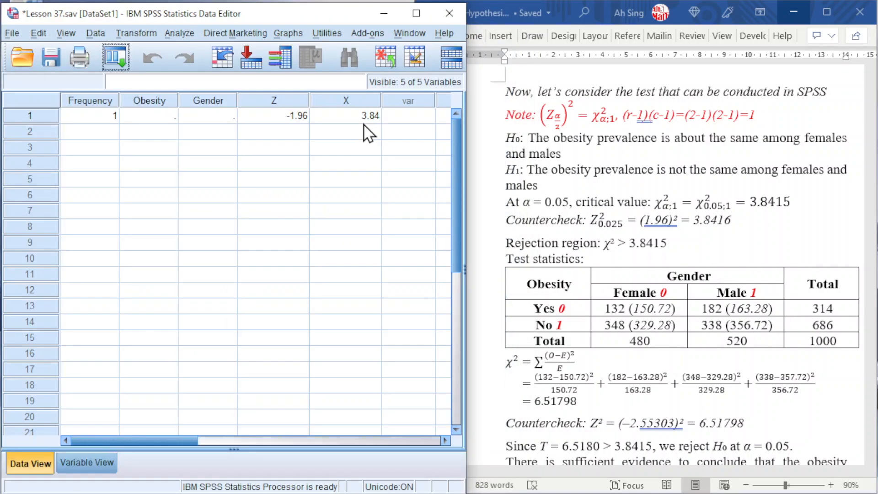
click(364, 117)
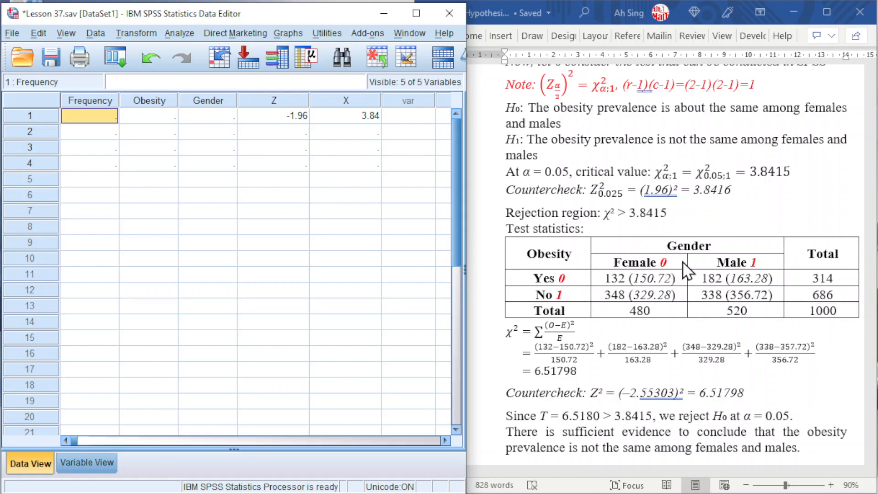
Check the value labels defined for the Obesity and Gender variables, then return to the data
click(94, 465)
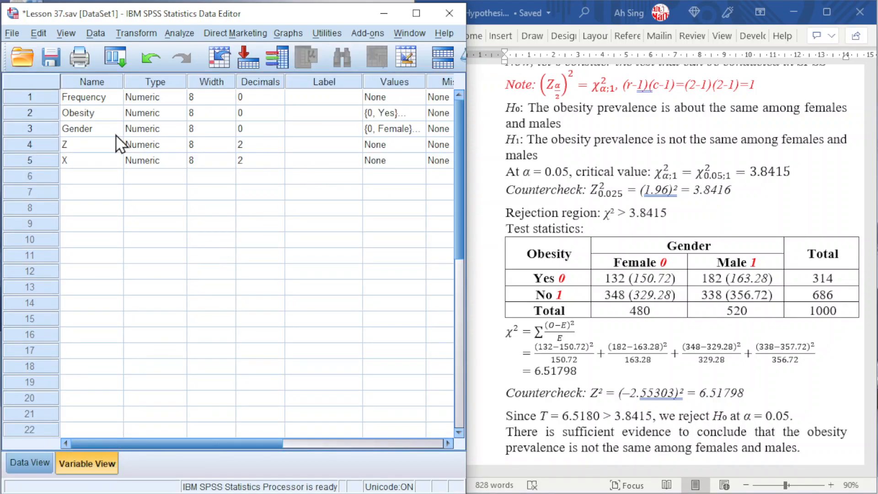
click(421, 114)
click(420, 114)
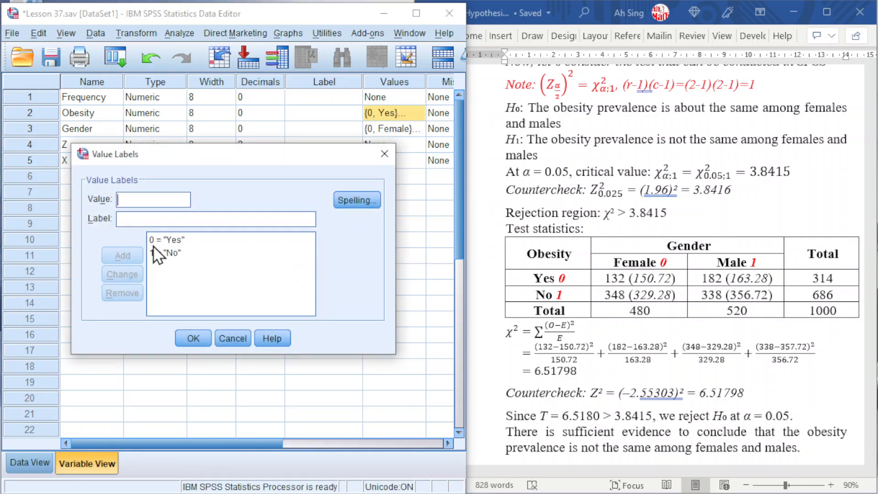
click(190, 338)
click(419, 131)
click(418, 130)
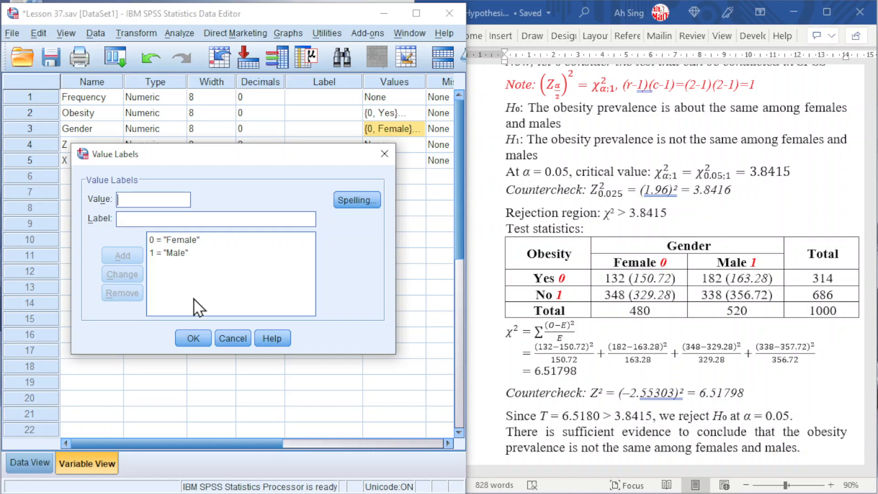
click(188, 336)
click(30, 463)
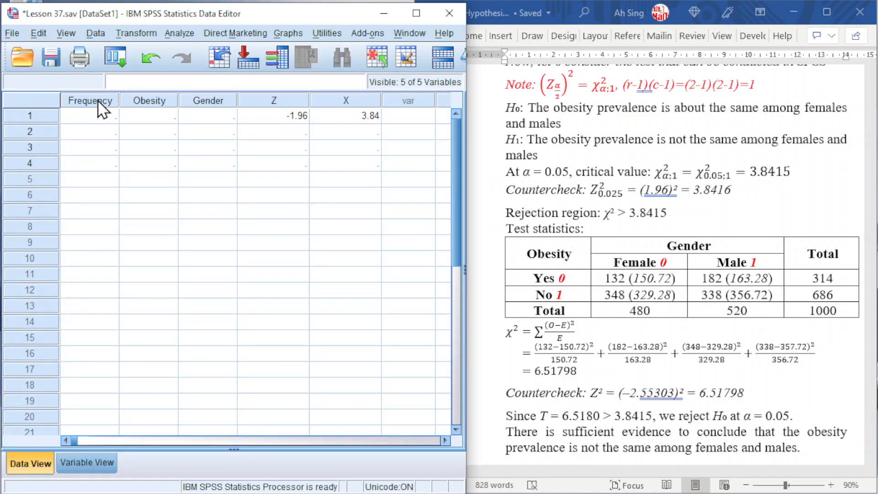
Enter 132, 182, 348 and 338 as the Frequency values of cases 1 to 4
click(97, 120)
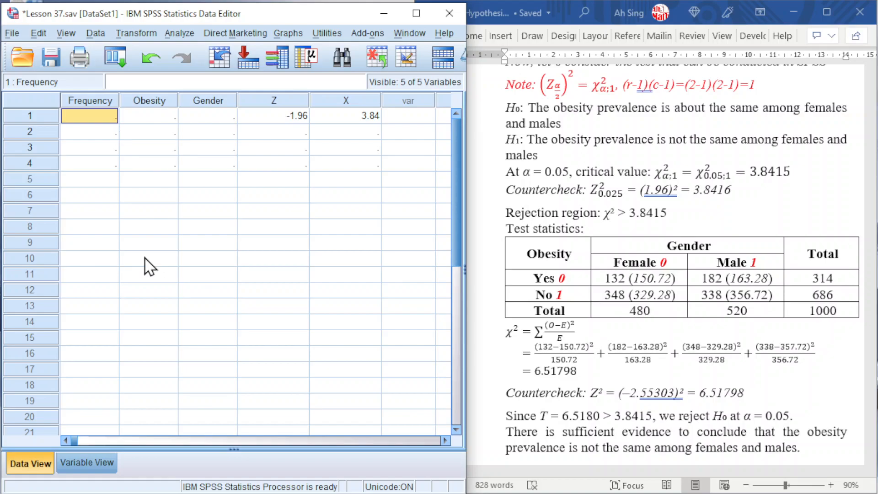
text(132)
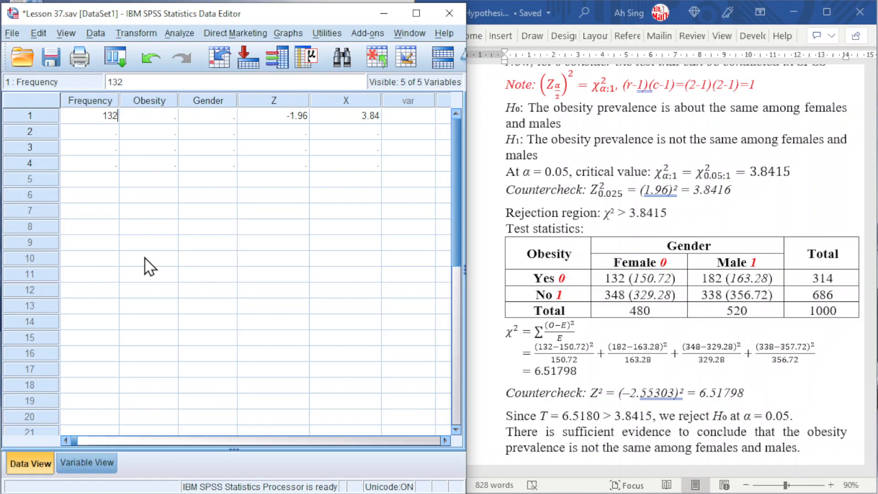
key(Return)
text(182)
key(Return)
text(348)
key(Return)
text(338)
key(Return)
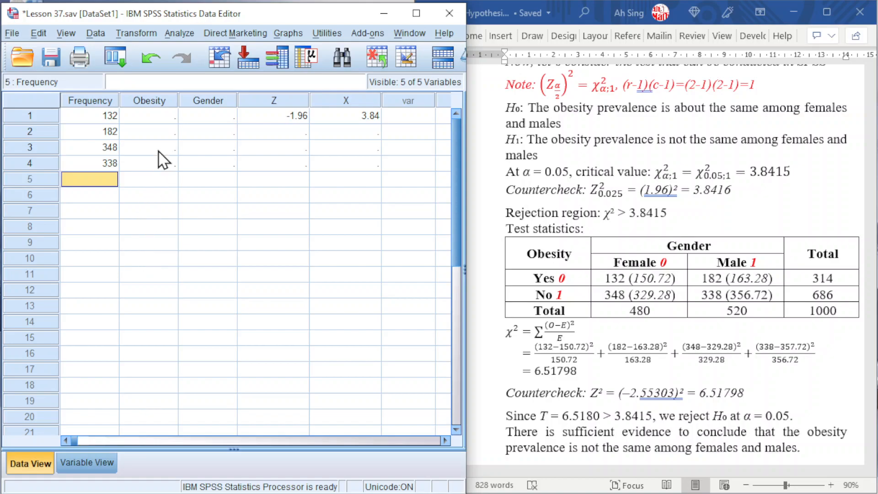
Enter Obesity 0 and Gender 0 for case 1, and Obesity 0 and Gender 1 for case 2
click(164, 118)
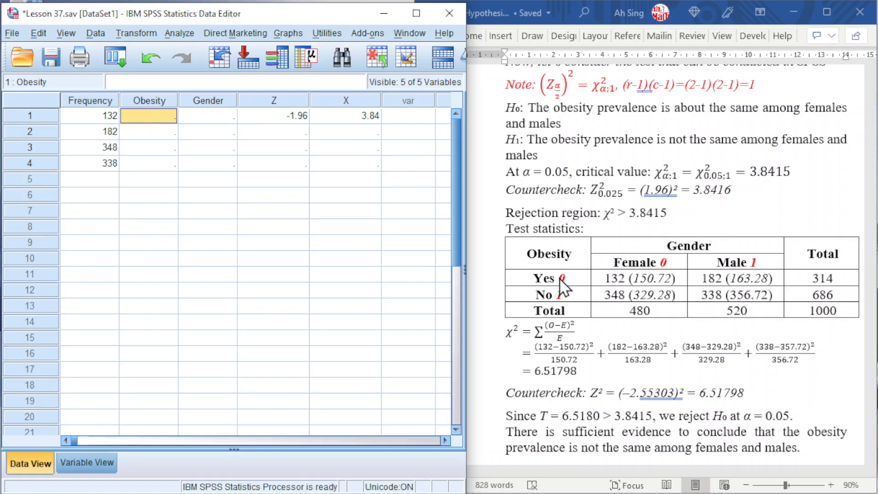
text(0)
key(Return)
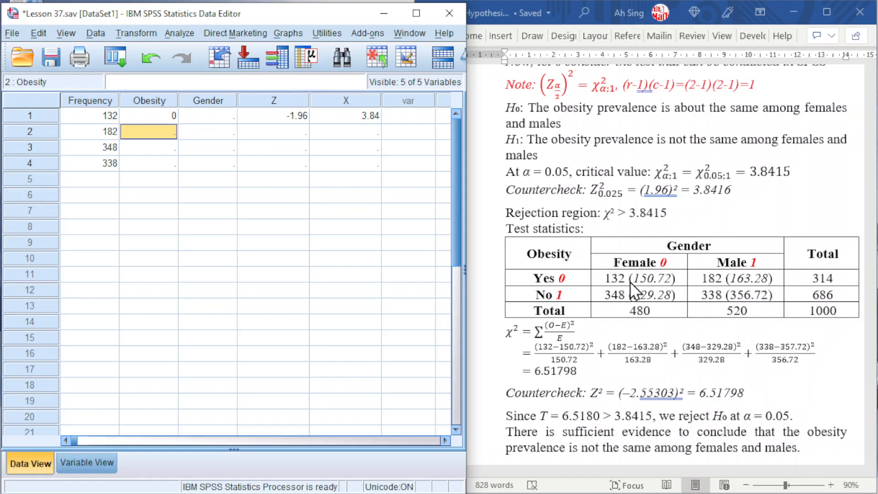
click(220, 116)
text(0)
key(Return)
click(141, 133)
text(0)
key(Tab)
text(1)
key(Return)
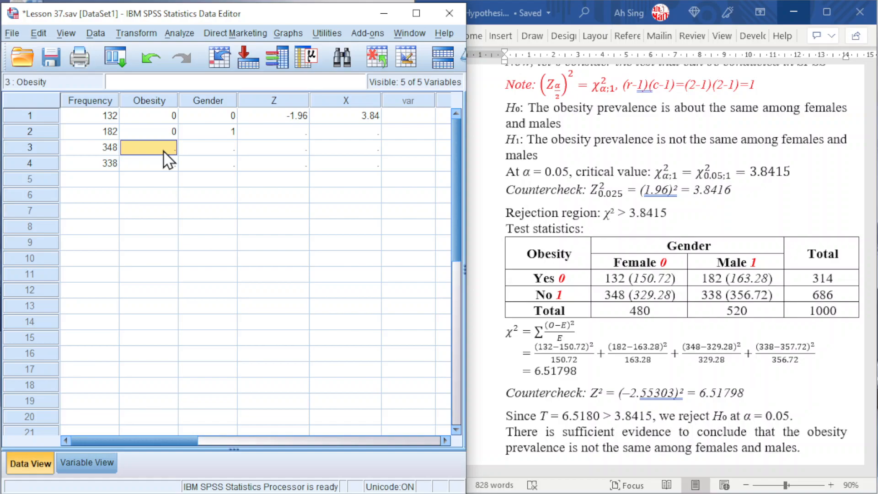
Enter Obesity 1 and Gender 0 for case 3, and Obesity 1 and Gender 1 for case 4
text(1)
key(Tab)
text(0)
key(Return)
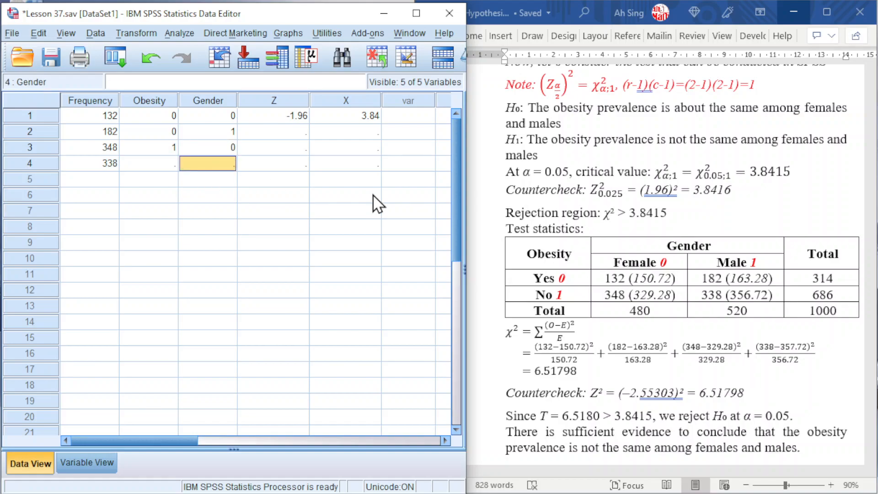
click(169, 167)
text(1)
key(Tab)
text(1)
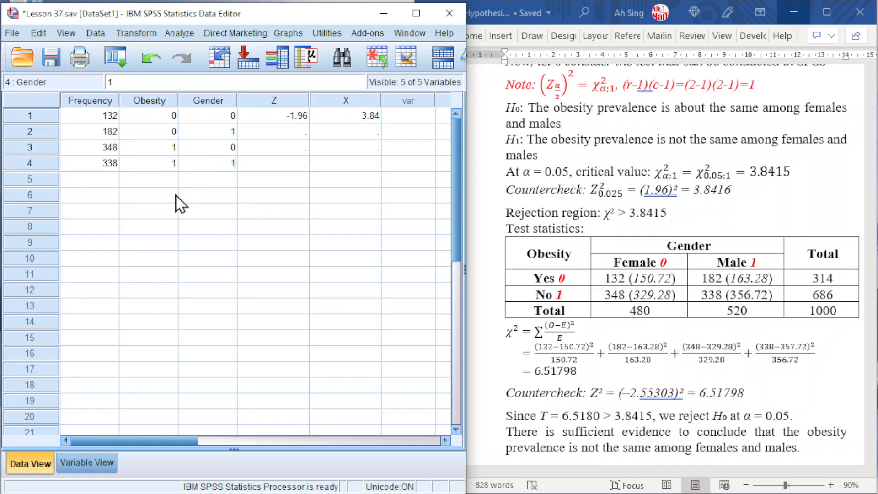
key(Return)
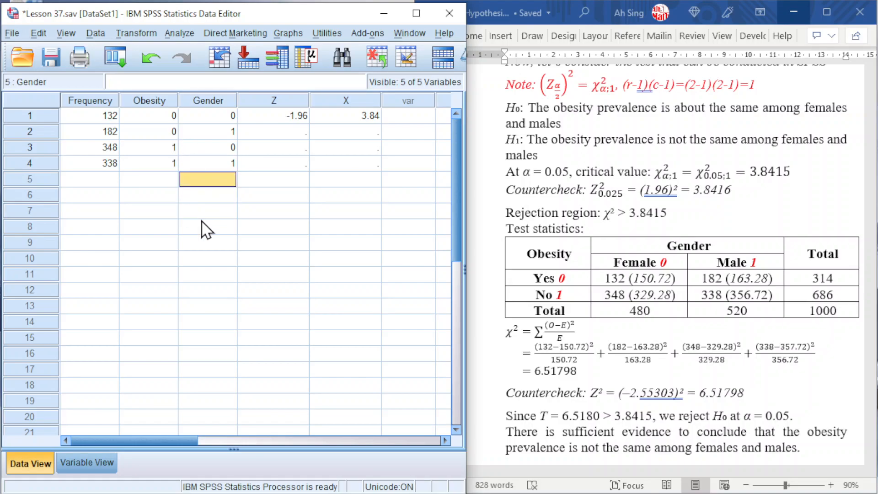
Weight the cases by the Frequency variable and minimize the output window
click(94, 33)
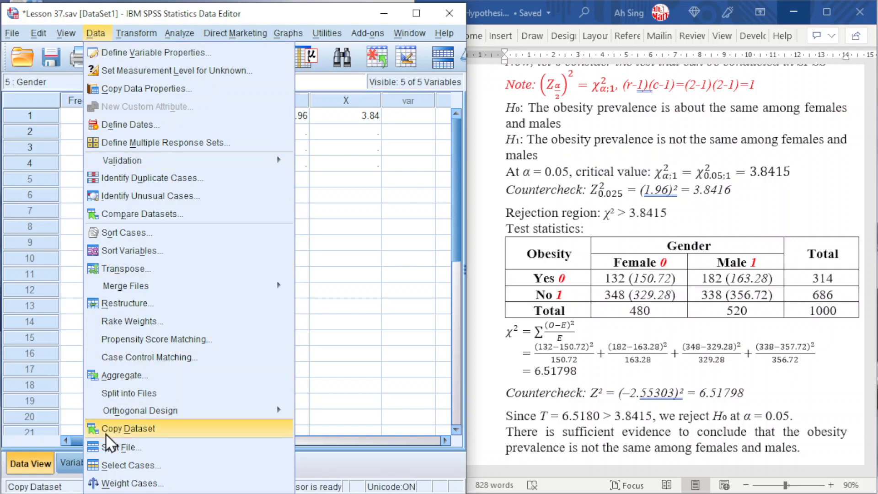
click(106, 484)
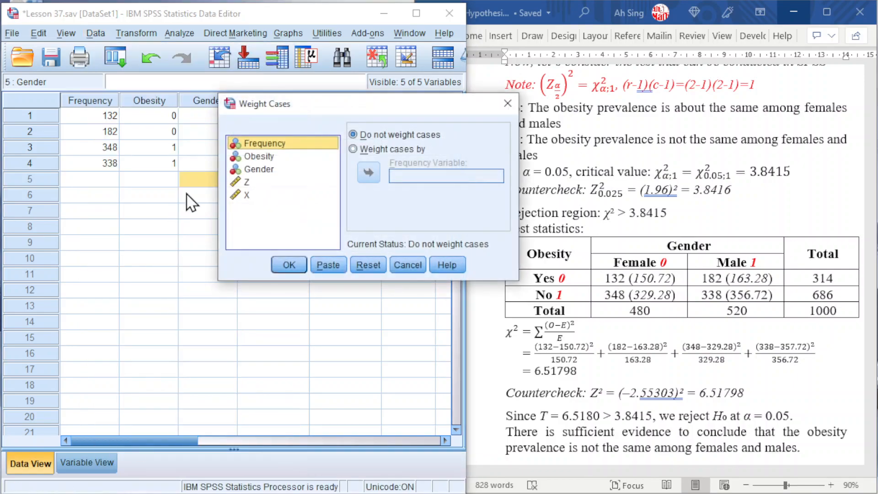
click(366, 149)
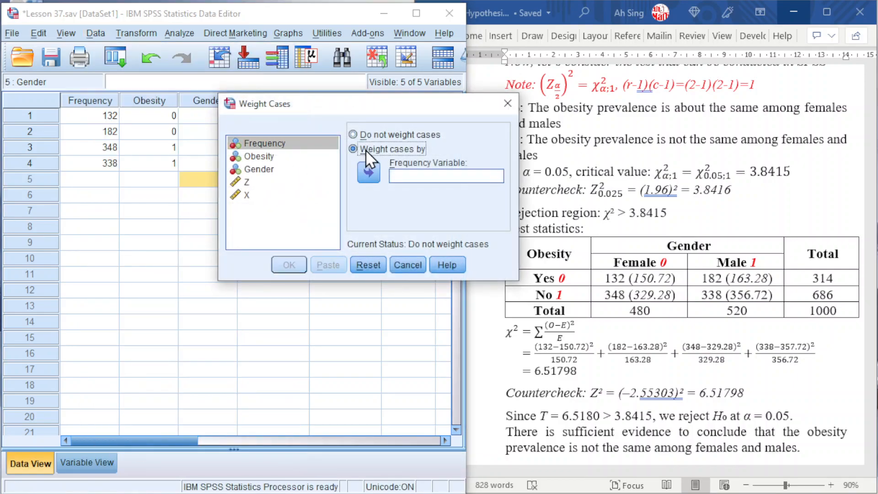
click(255, 146)
click(368, 174)
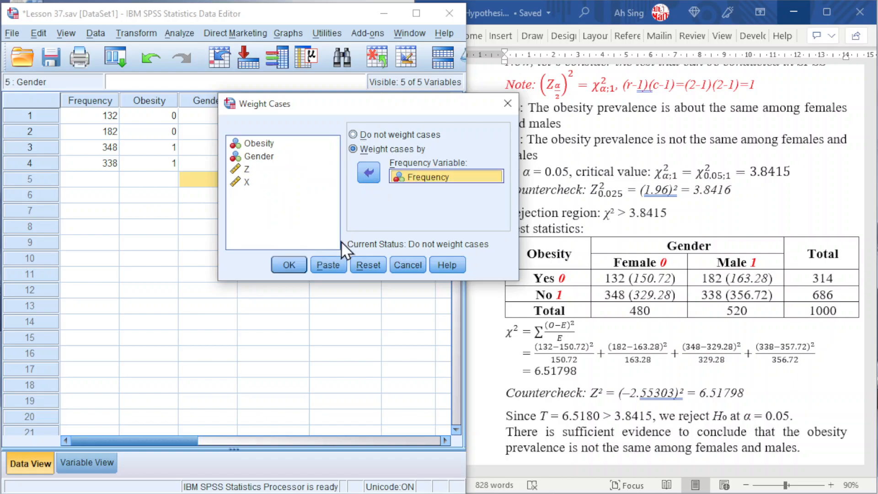
click(288, 267)
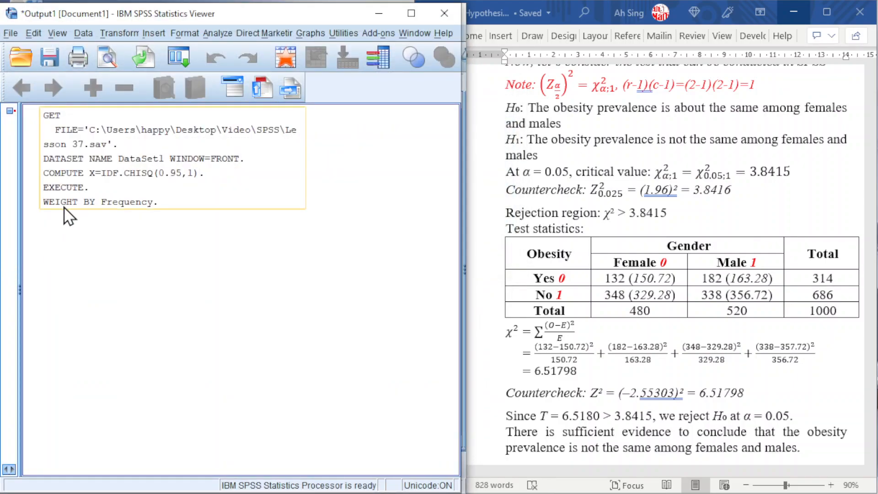
click(378, 13)
Set up a Crosstabs analysis with Obesity as the row variable and Gender as the column variable
click(183, 37)
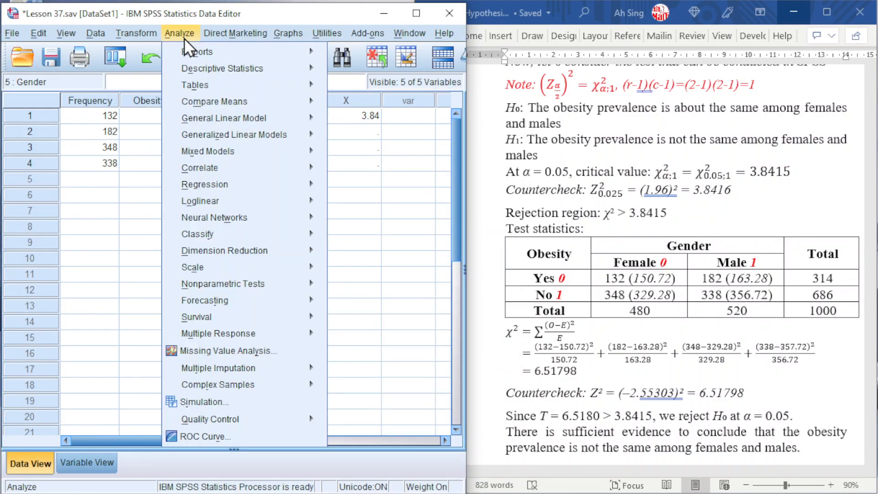
mouse_move(256, 70)
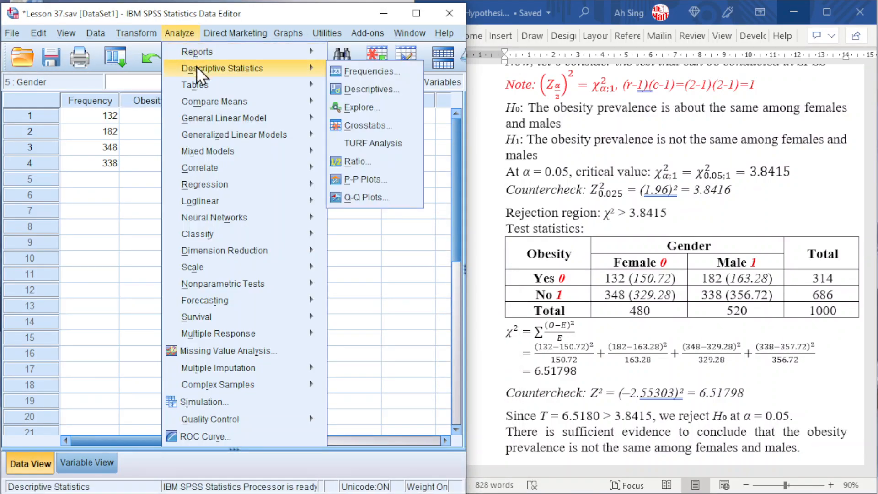
click(356, 125)
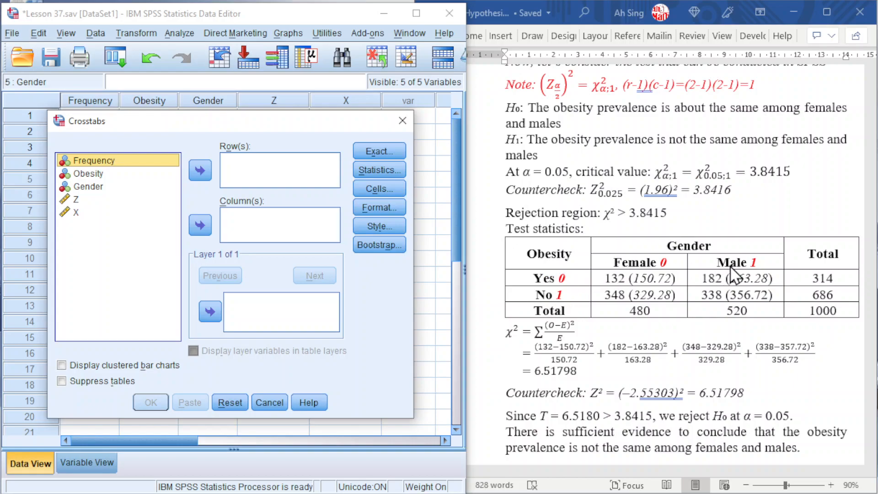
double_click(85, 175)
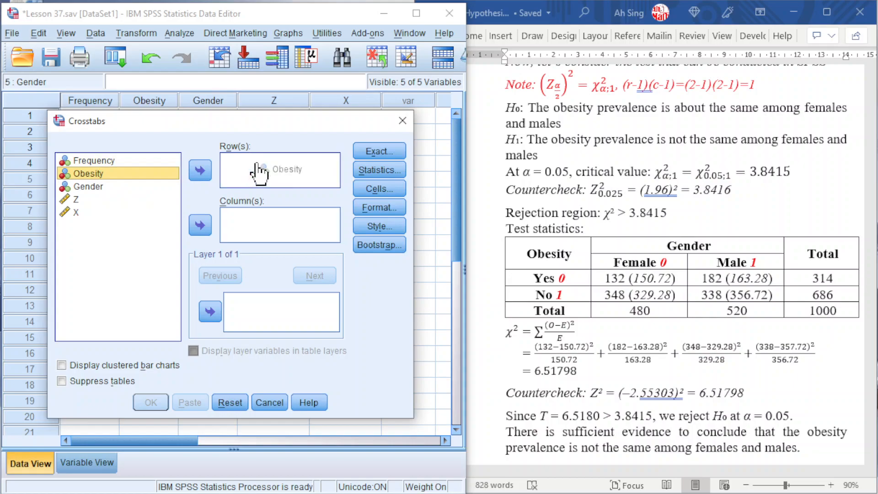
drag(97, 176, 241, 231)
Run the crosstab with the Chi-square statistic and both observed and expected cell counts
click(366, 168)
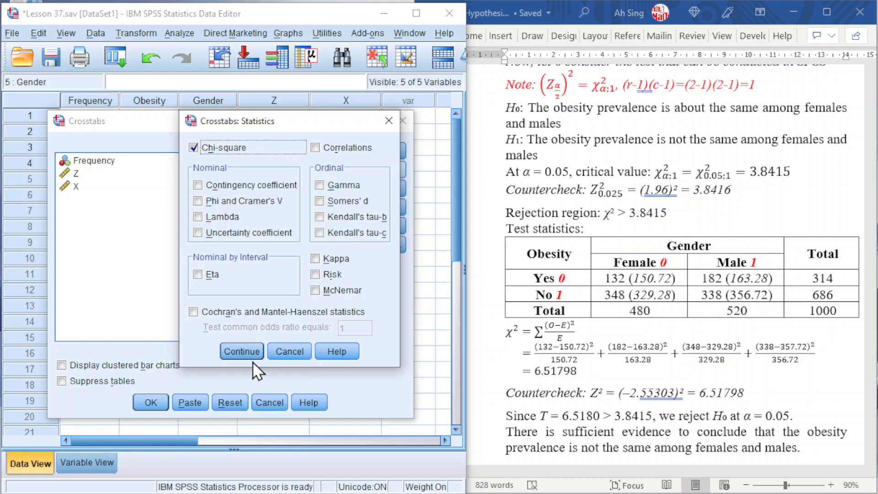
click(244, 352)
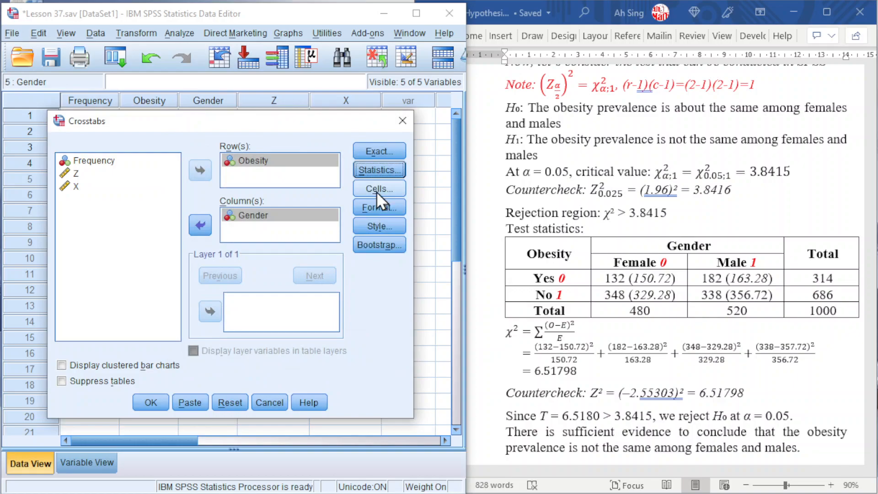
click(377, 191)
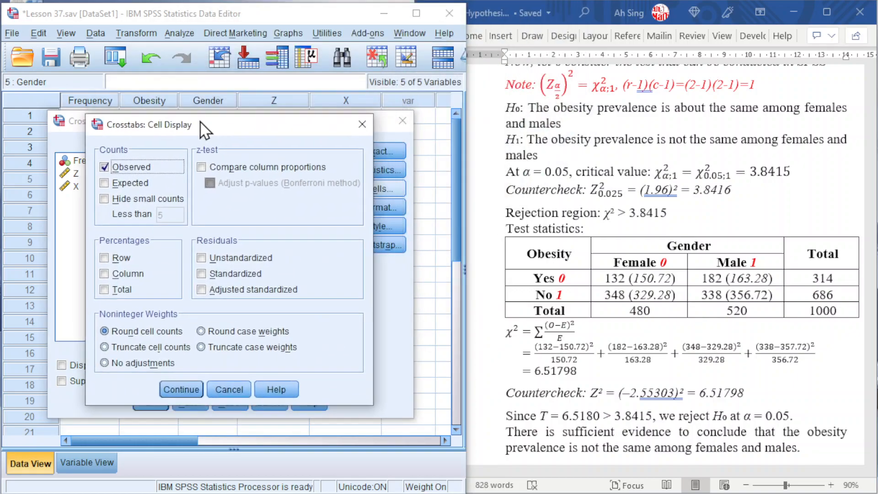
click(155, 163)
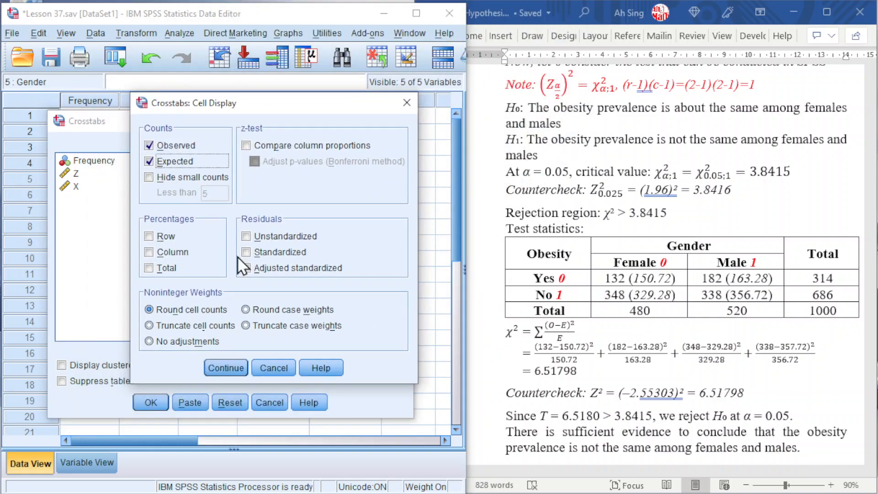
click(222, 367)
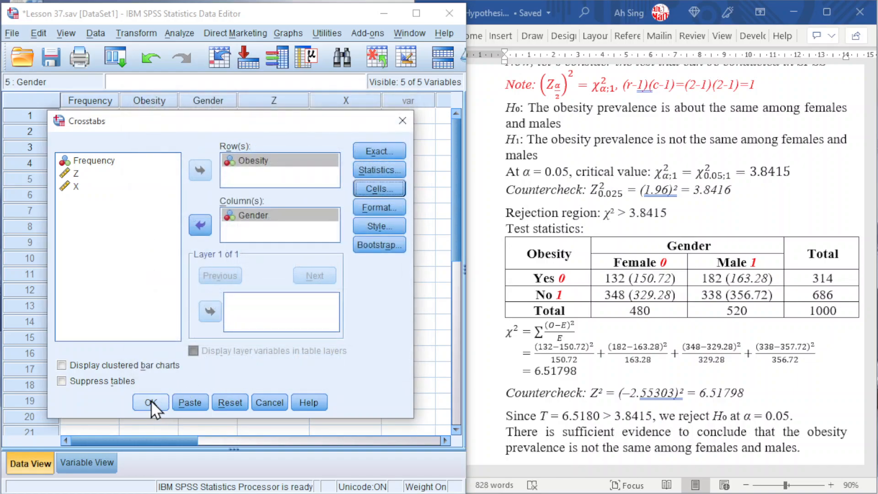
click(151, 404)
scroll(293, 316, down, 1)
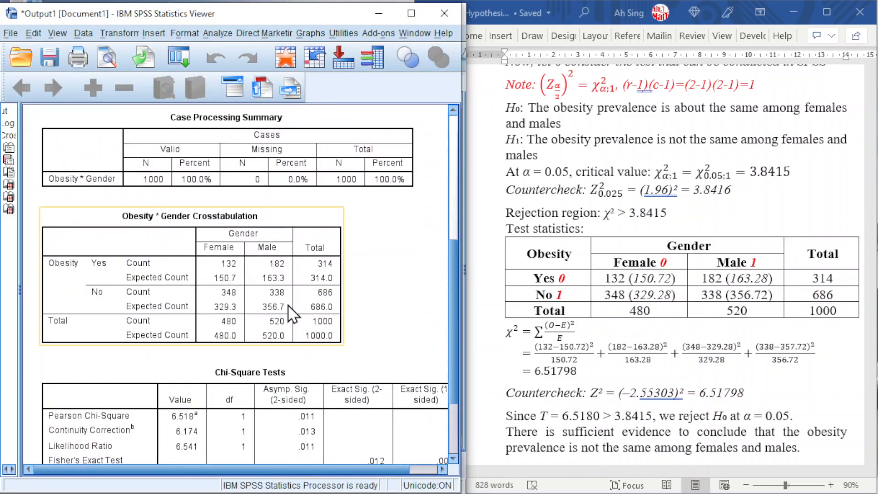
scroll(285, 302, down, 2)
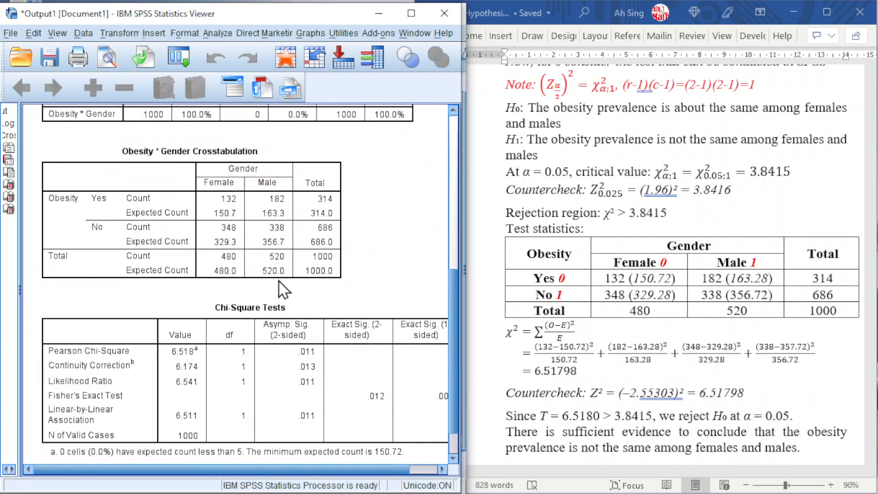
Format all data cells of the Obesity * Gender crosstabulation to 4 decimals and compare the expected counts with the Word table
click(231, 211)
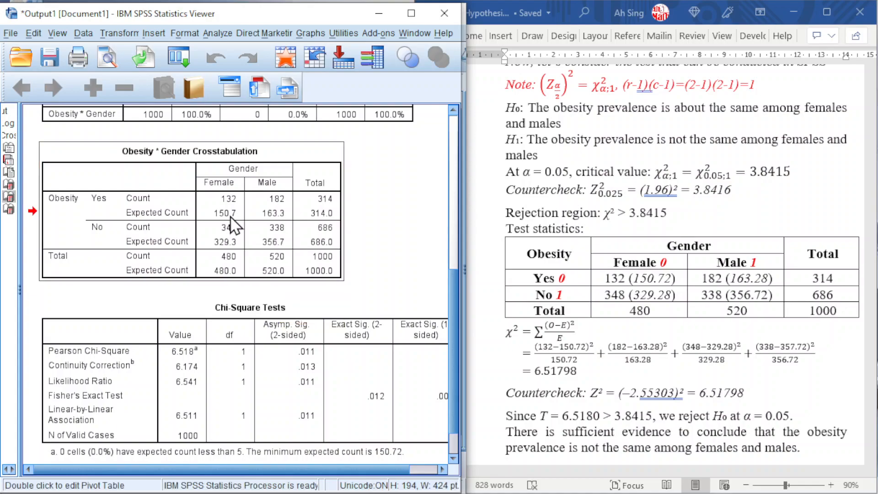
double_click(230, 211)
drag(228, 199, 315, 270)
right_click(281, 257)
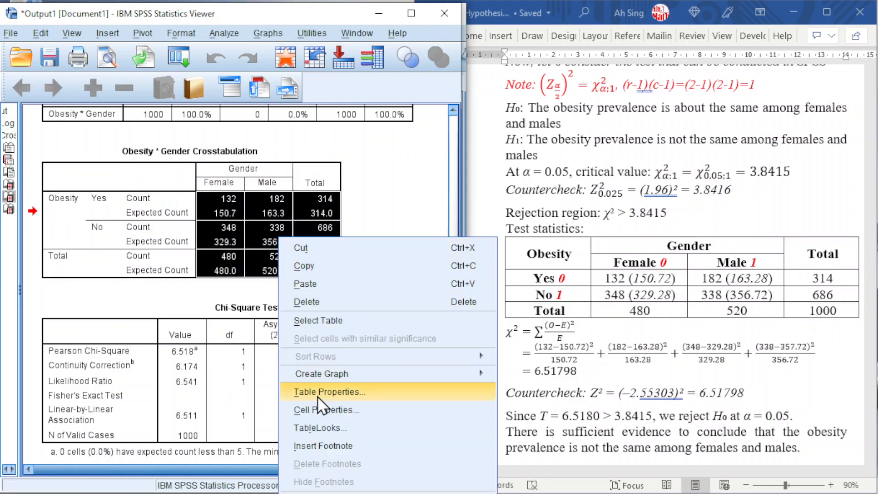
click(312, 409)
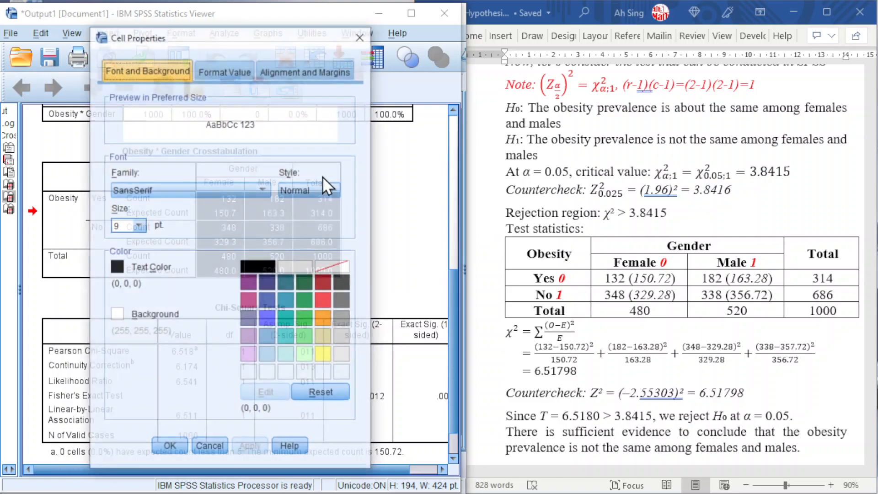
click(221, 70)
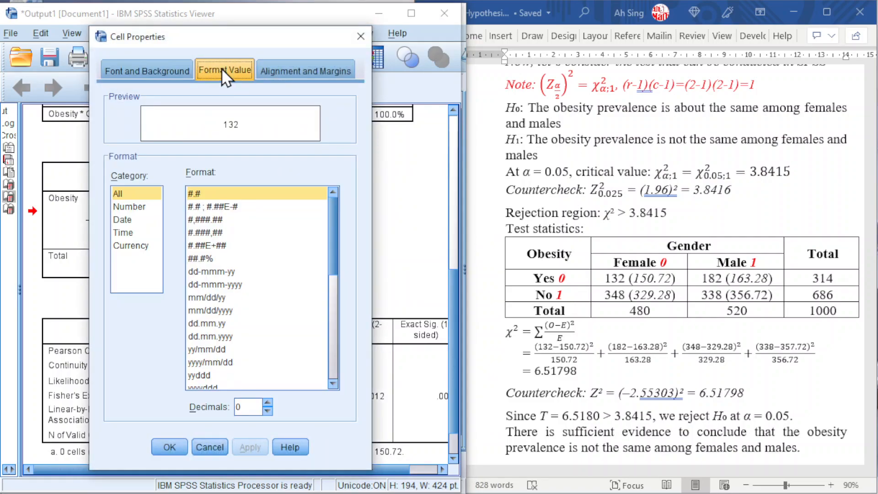
click(268, 404)
click(267, 403)
click(267, 403)
click(267, 403)
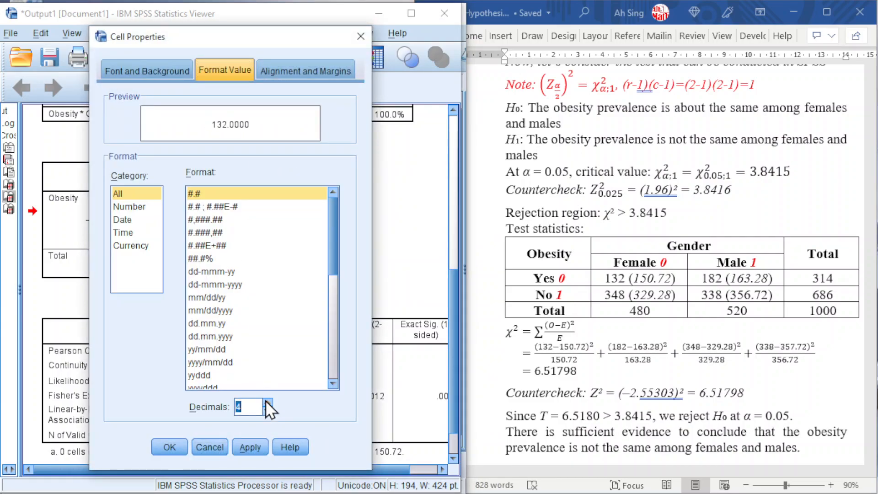
click(173, 449)
click(272, 243)
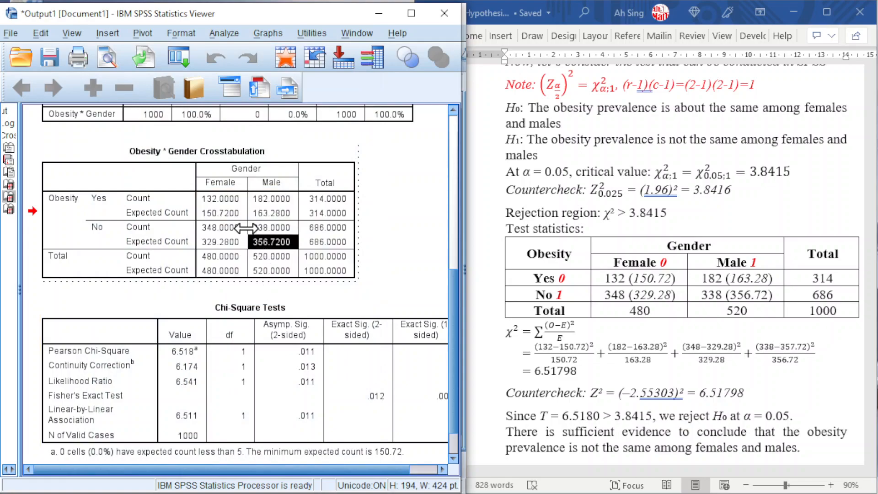
click(236, 218)
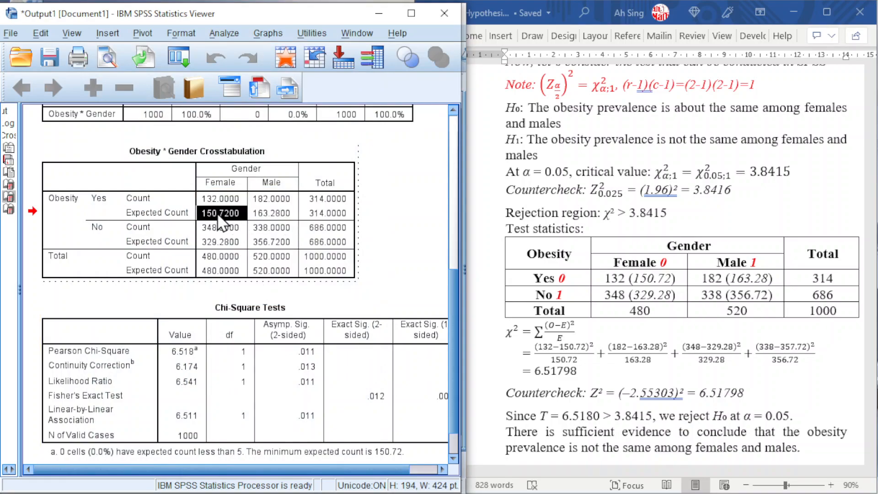
click(641, 284)
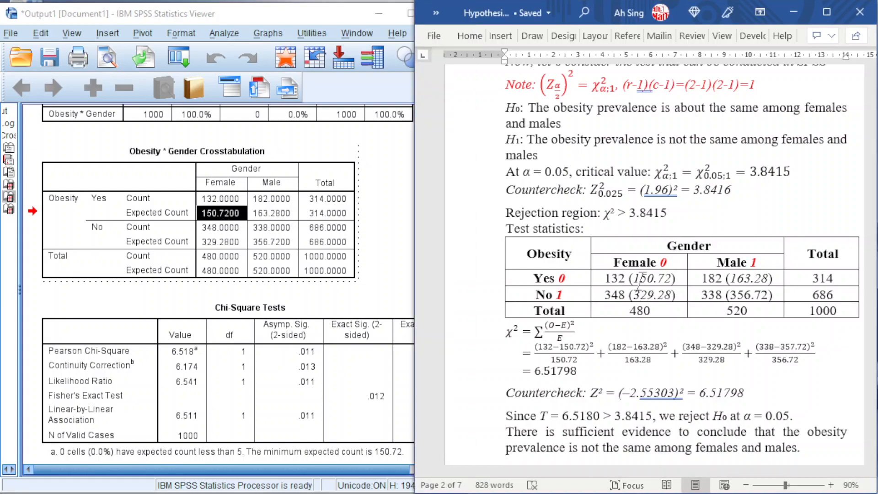
Format the Pearson Chi-Square value in the Chi-Square Tests table to 4 decimals
click(186, 376)
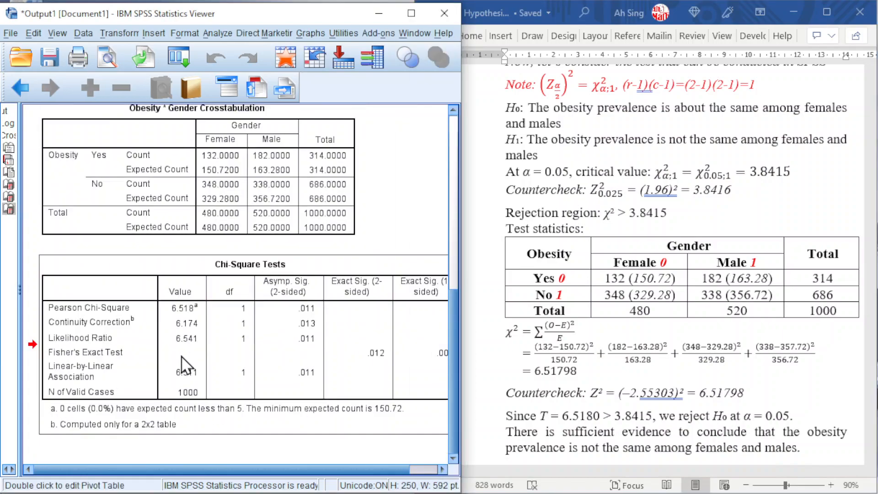
double_click(189, 313)
click(175, 307)
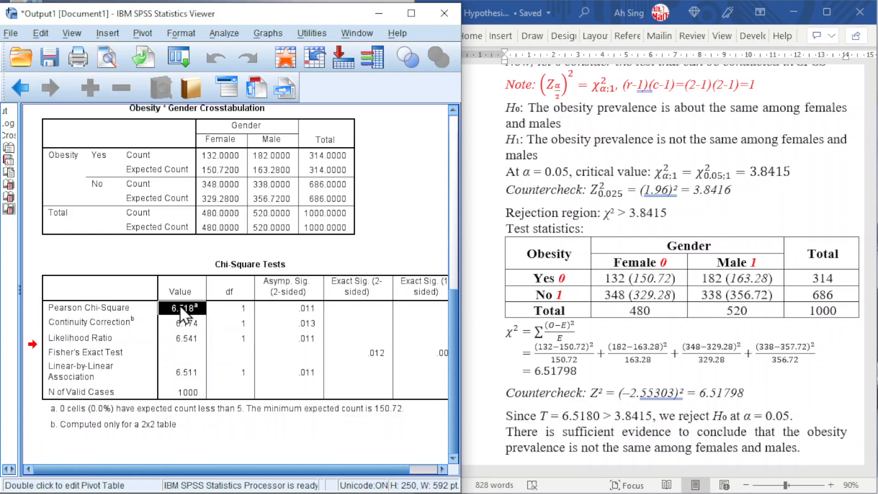
right_click(181, 306)
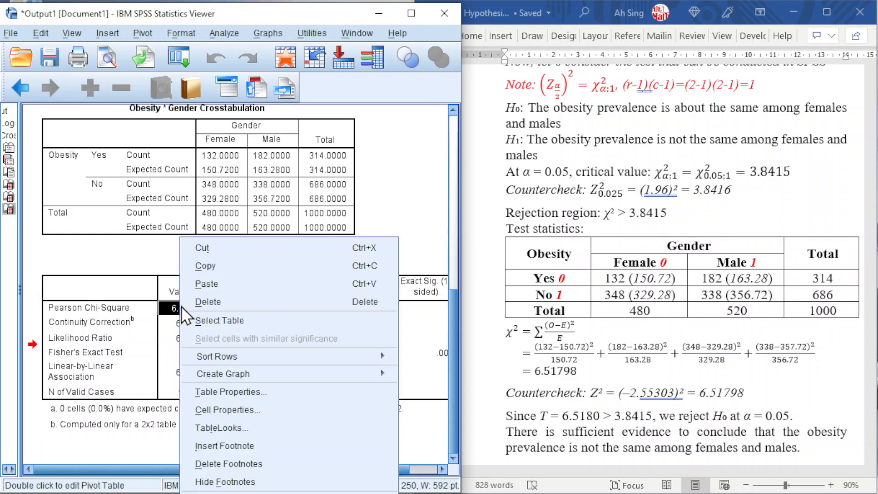
click(224, 410)
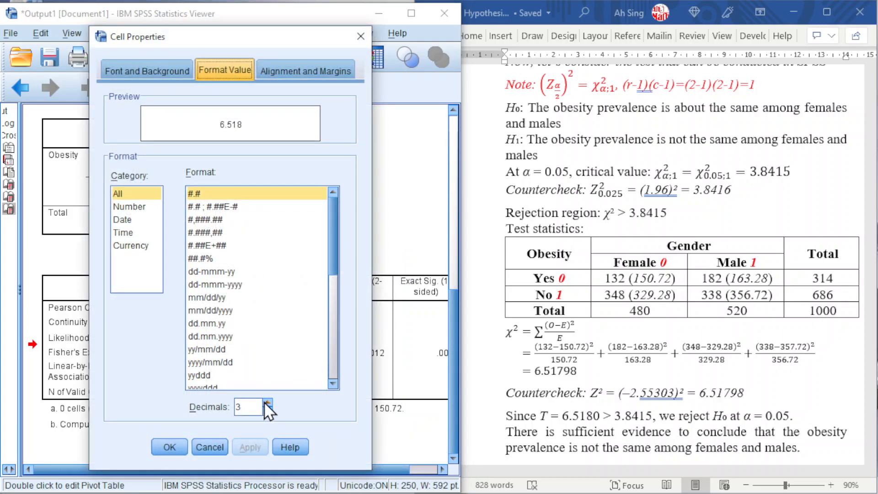
click(267, 402)
click(170, 447)
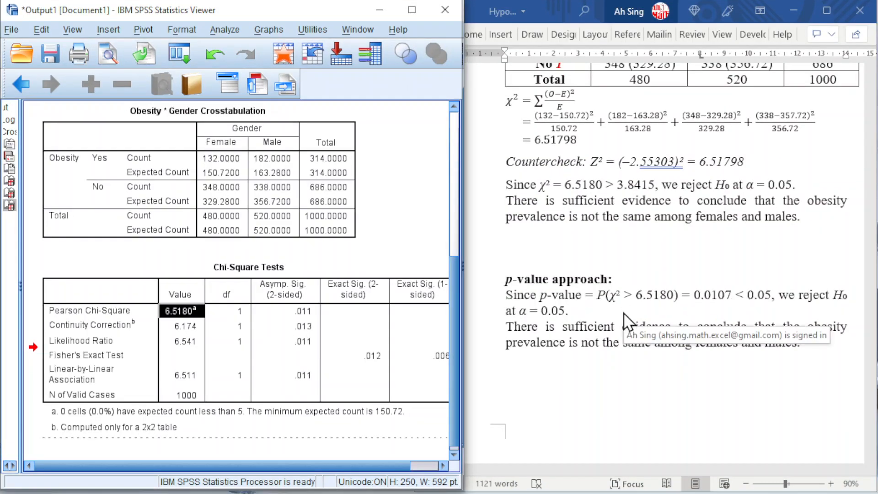
Format the Pearson Chi-Square two-sided asymptotic significance to 4 decimals
click(300, 312)
right_click(300, 313)
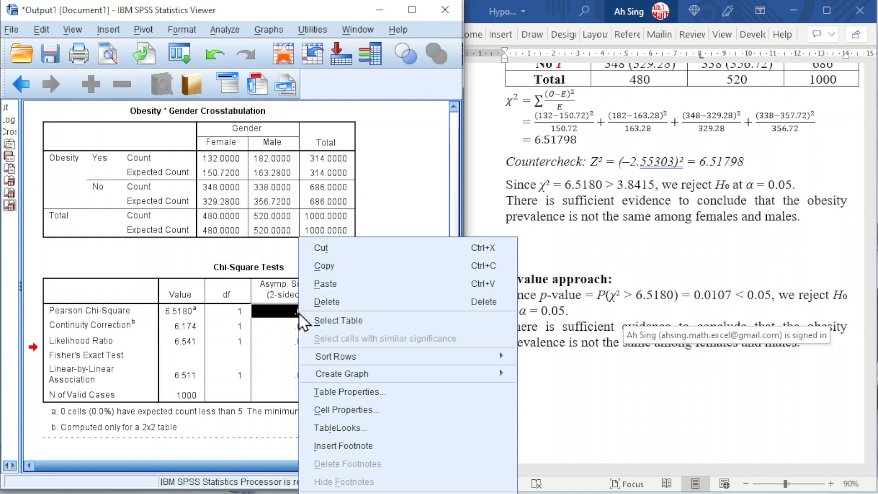
click(331, 410)
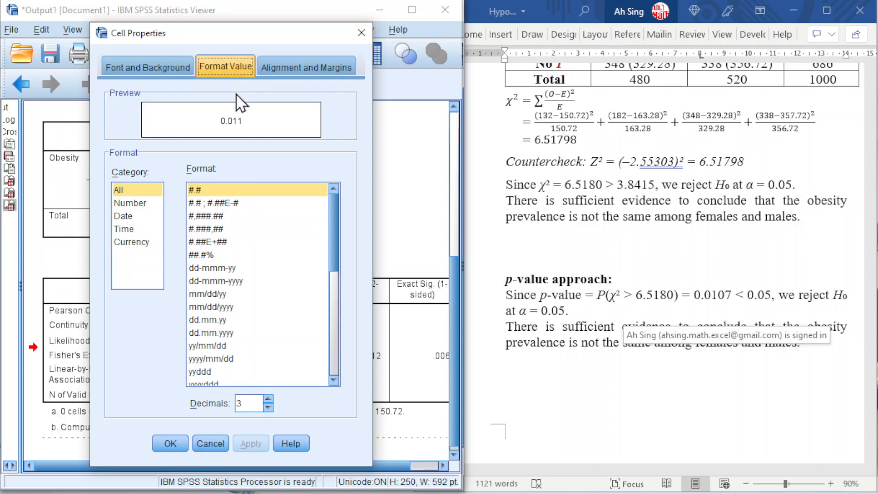
click(267, 398)
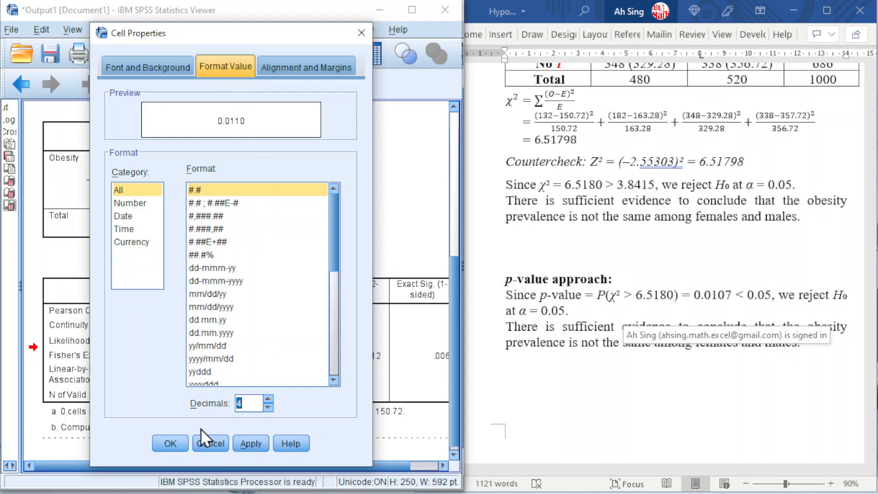
click(167, 441)
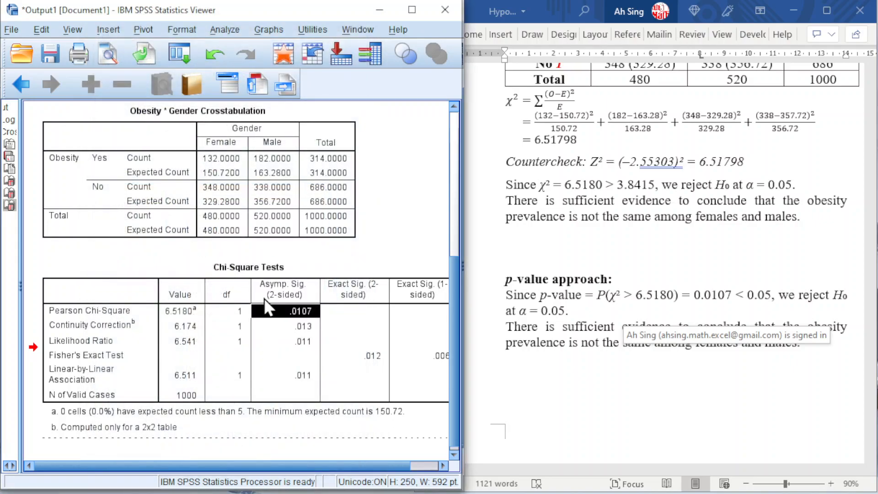